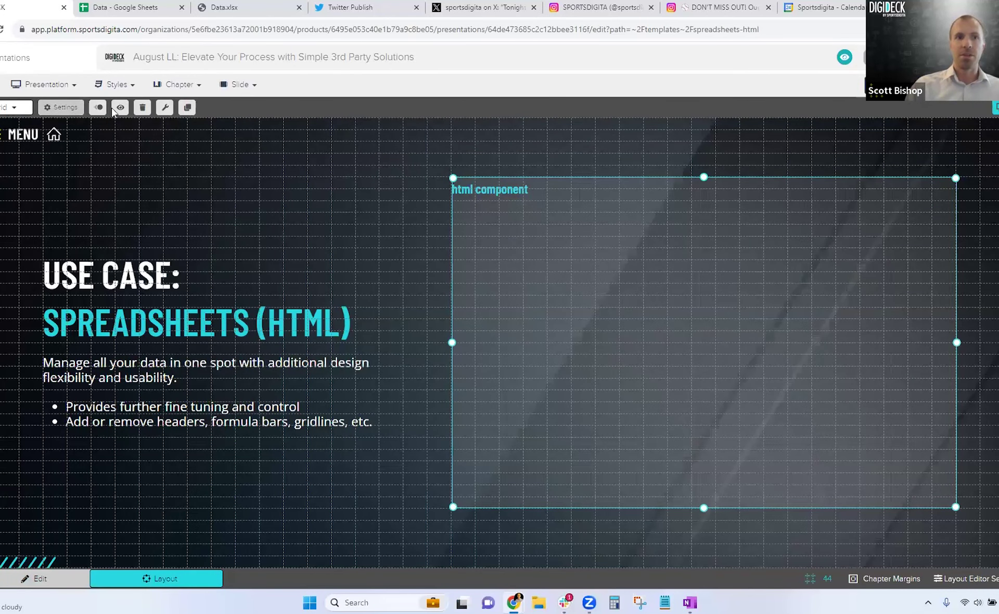
- Replace the component's <h6> placeholder with the Excel Online yearly Option table iframe embed code and save
left_click(64, 106)
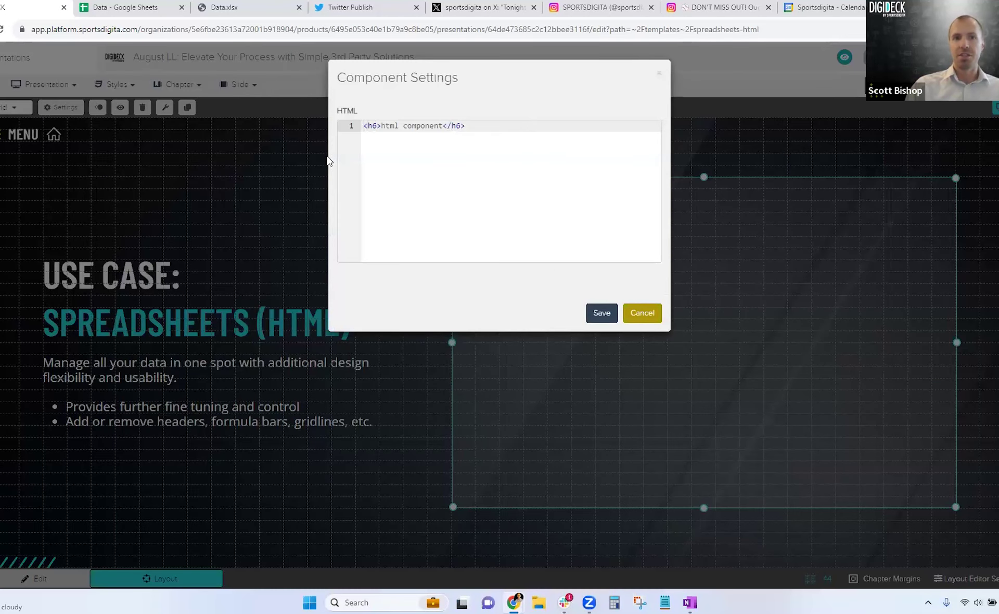
left_click(344, 126)
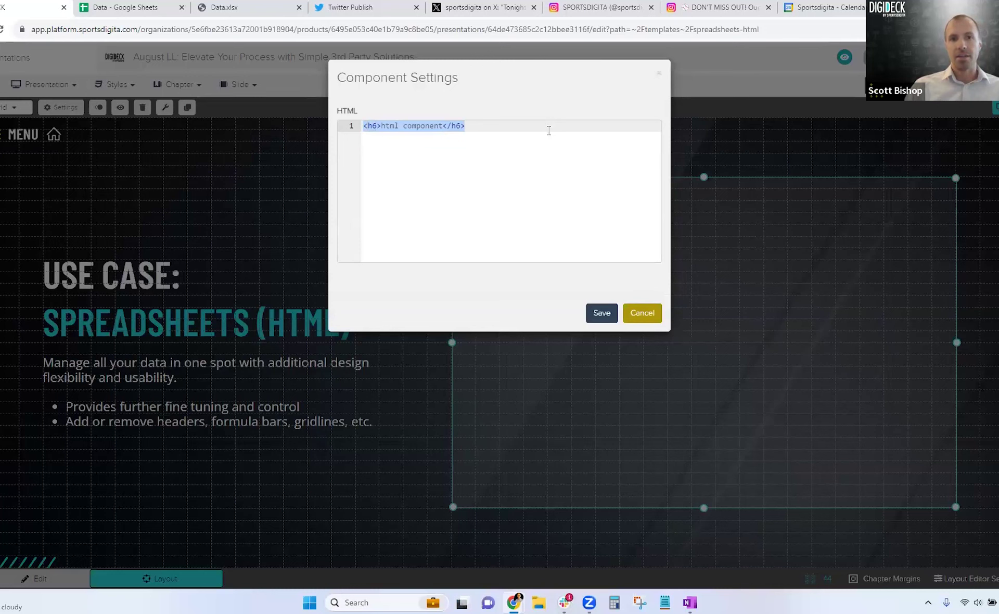
key("ctrl+v")
left_click(602, 313)
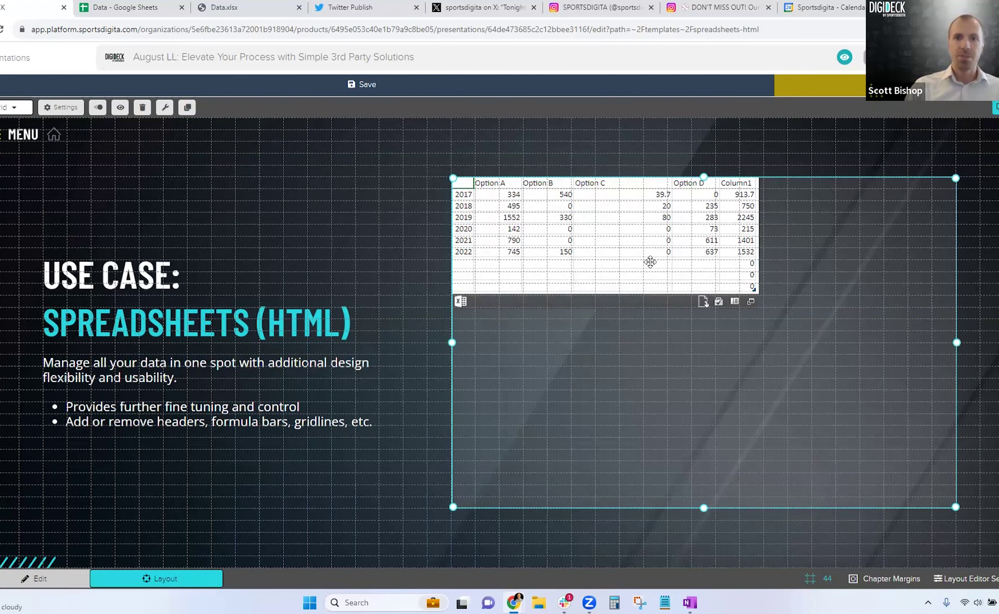
- Change the Excel iframe width and height to 100% and save the component HTML
left_click(65, 107)
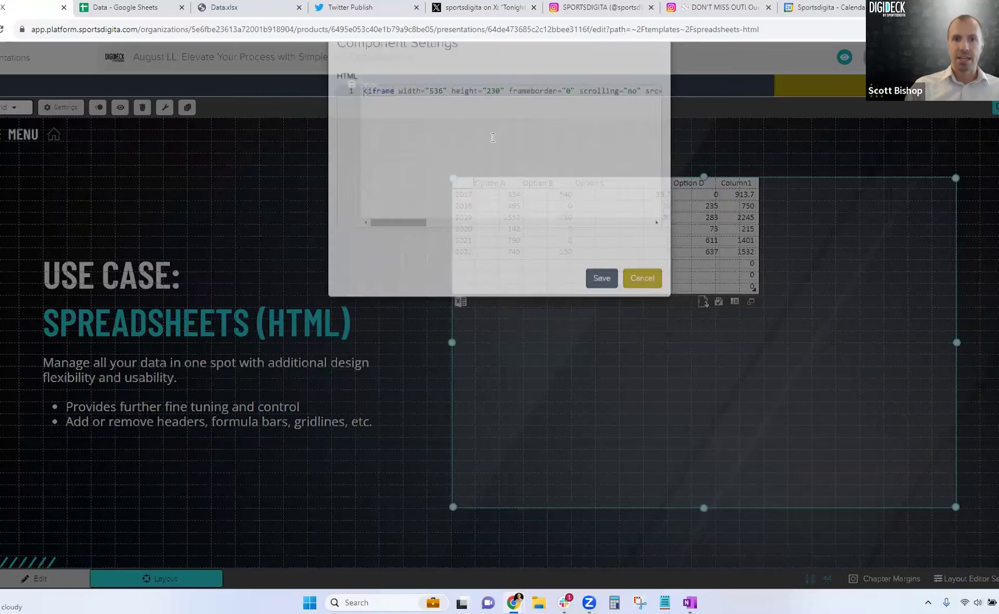
left_click(427, 126)
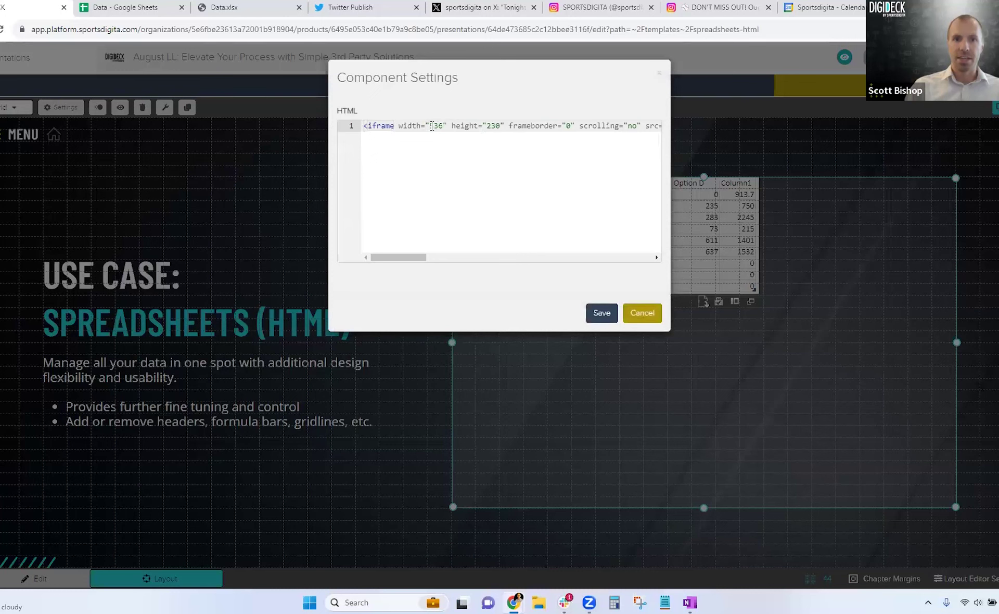
left_click_drag(429, 126, 446, 127)
type("100")
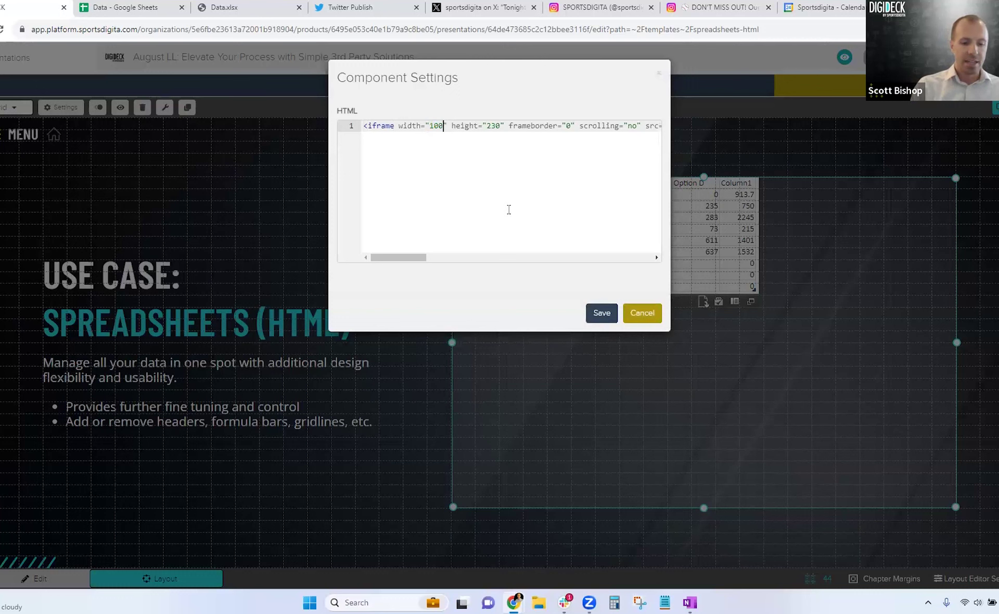
type("%")
double_click(494, 126)
type("100%")
left_click(602, 313)
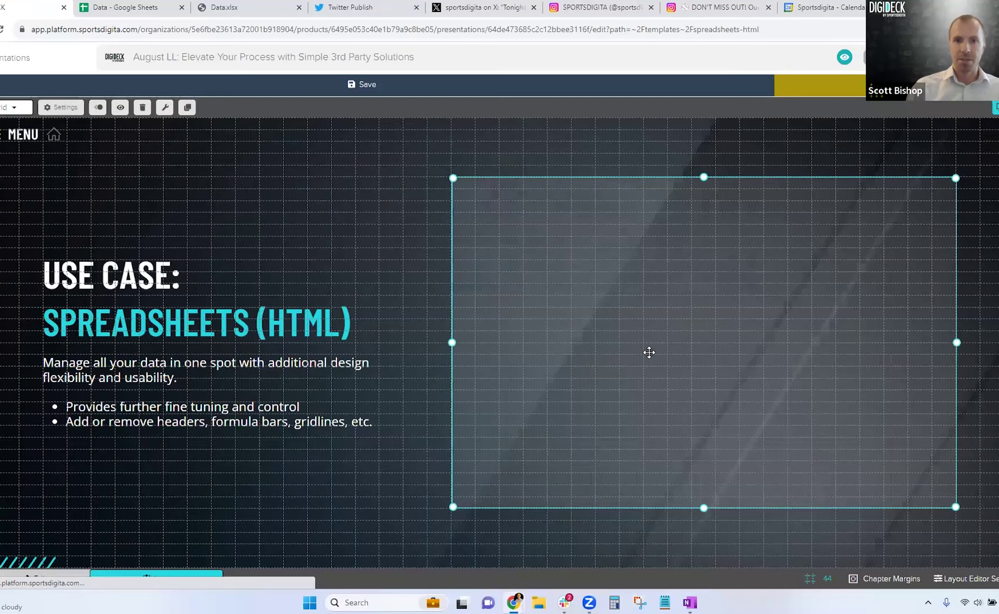
- Shrink the component from the bottom and right to fit the table, then switch to Edit mode
left_click_drag(704, 507, 657, 342)
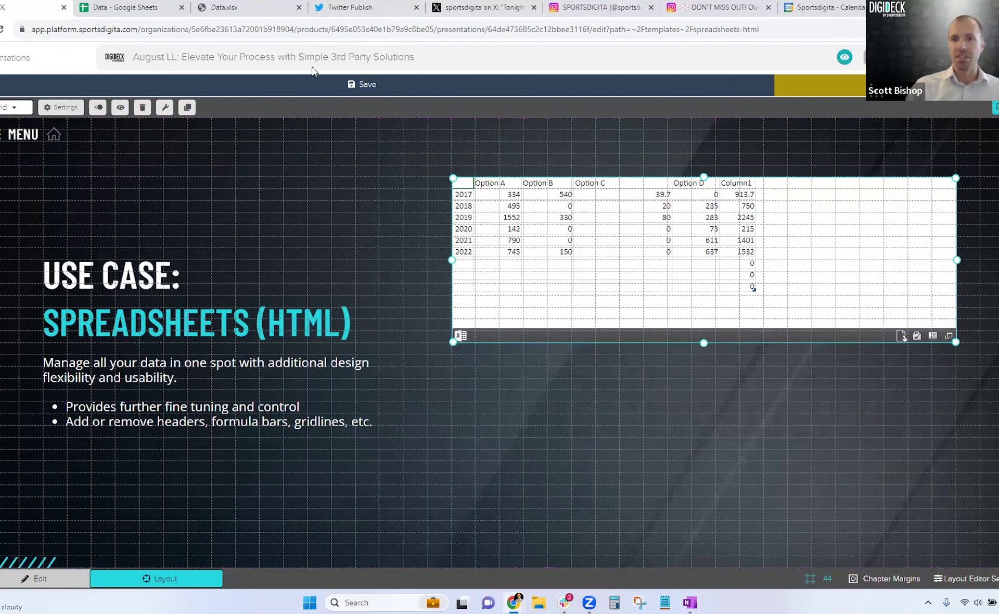
left_click_drag(956, 260, 764, 283)
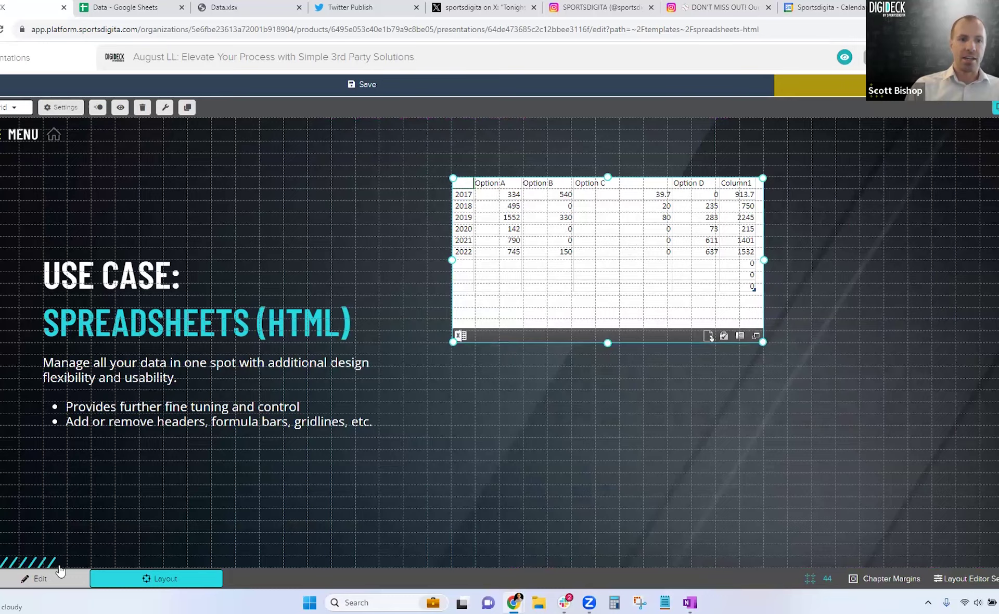
left_click(42, 576)
- Test the embedded Excel table by selecting cells, a range and the Option D 2020 cell
left_click(536, 228)
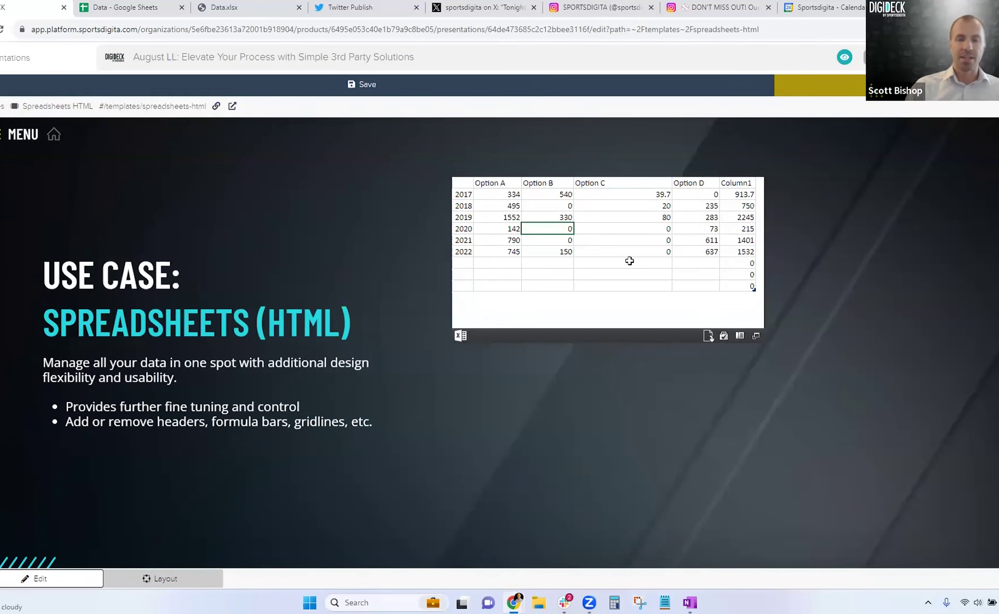
left_click_drag(590, 239, 711, 240)
left_click(715, 227)
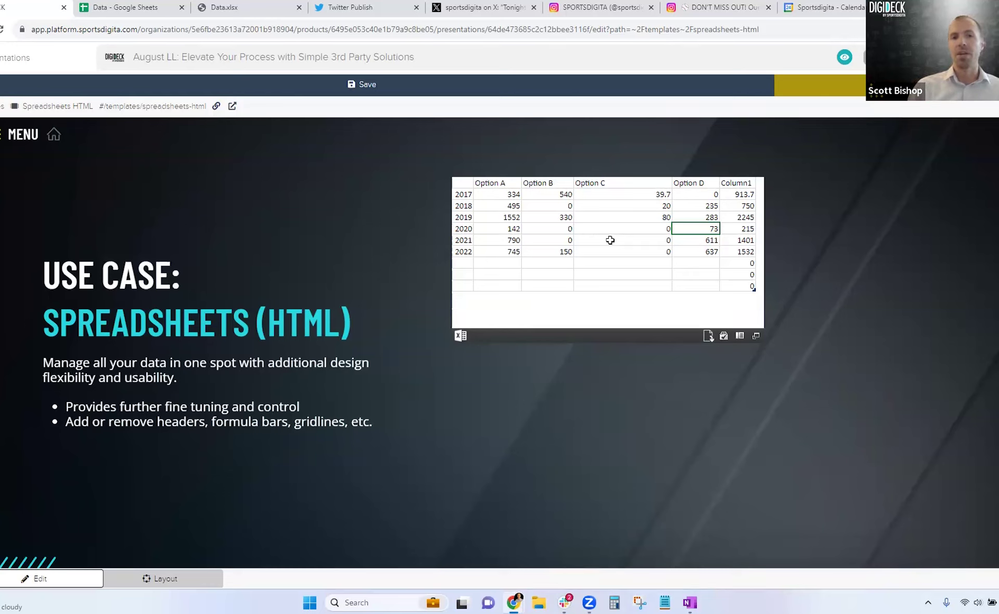
- Reload the presentation editor page
left_click(932, 93)
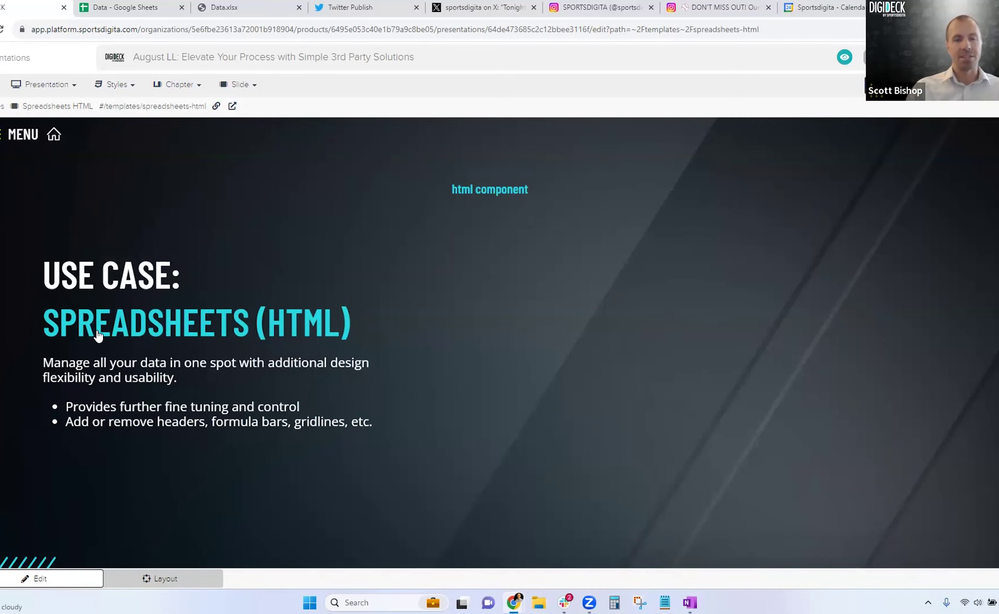
- Copy Data.xlsx's Chart 1 embed code at 700 × 386 px without a download link
left_click(128, 7)
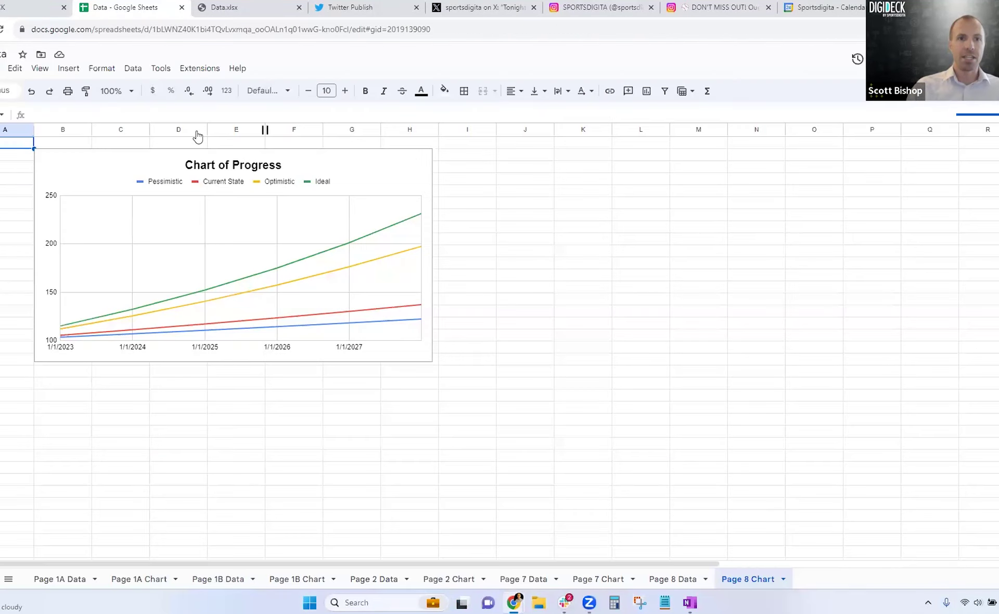
left_click(229, 7)
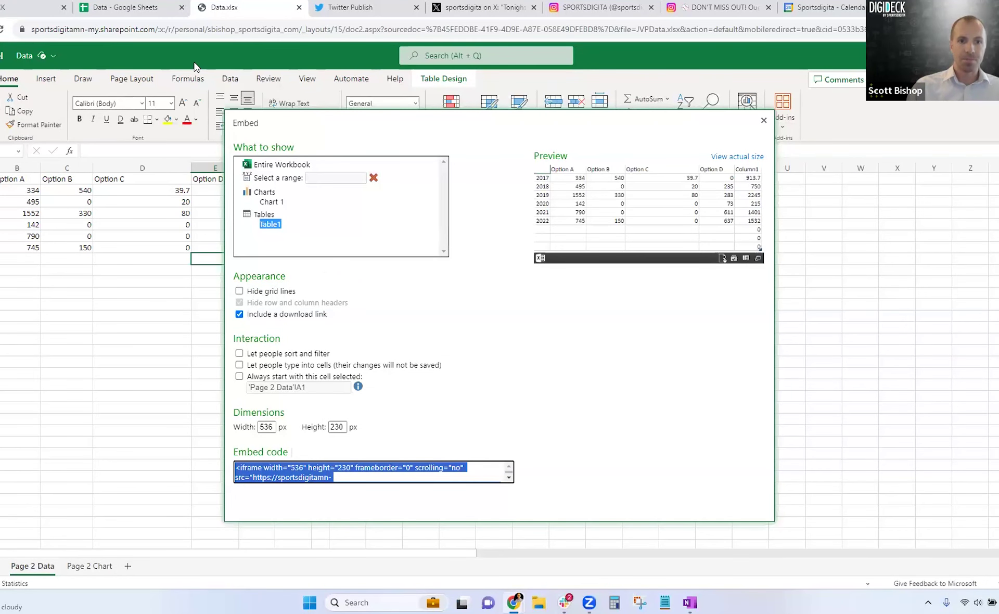
left_click(270, 202)
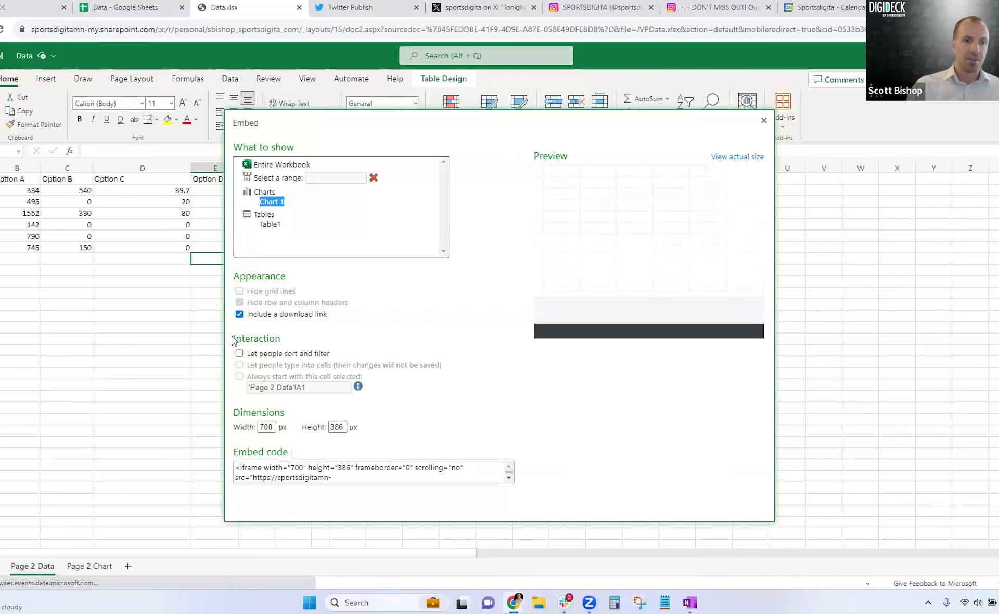
left_click(74, 567)
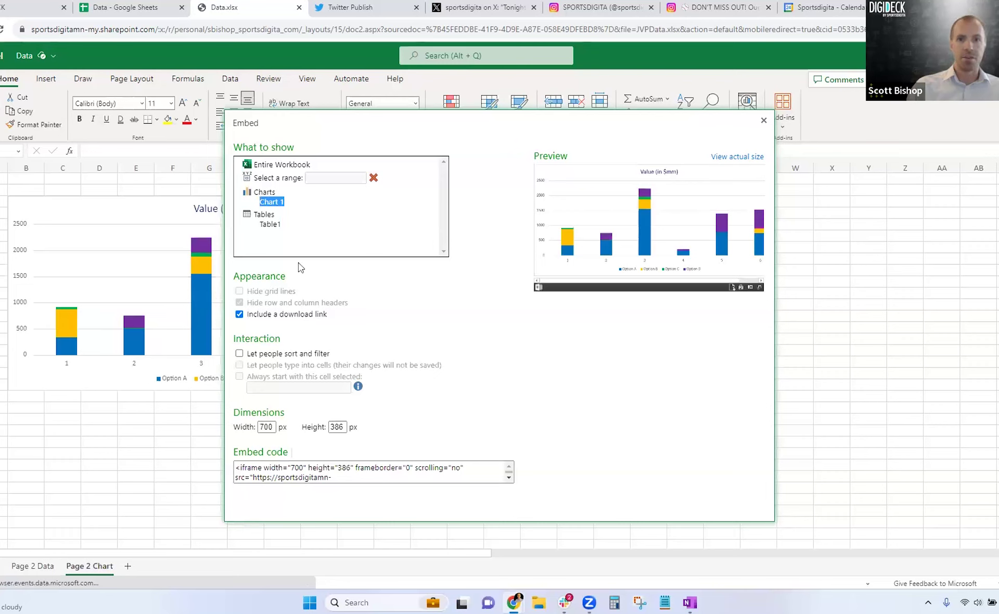
left_click(287, 319)
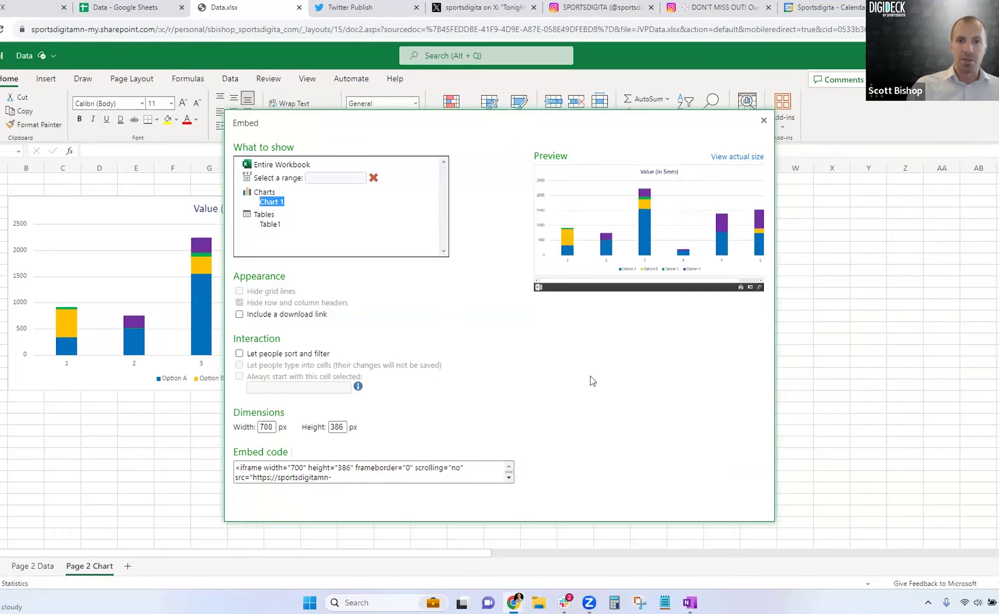
left_click(351, 478)
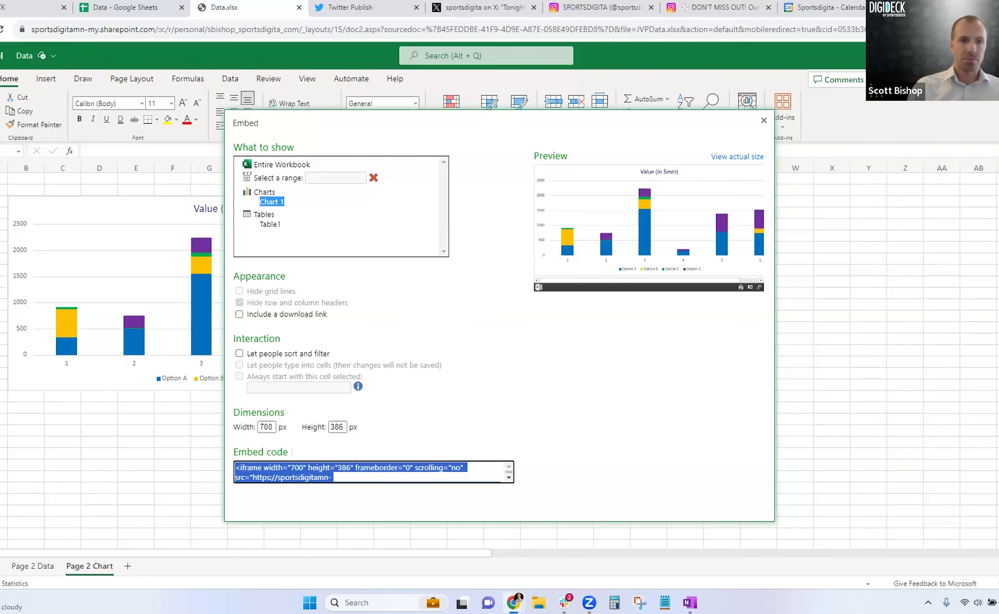
key("ctrl+1")
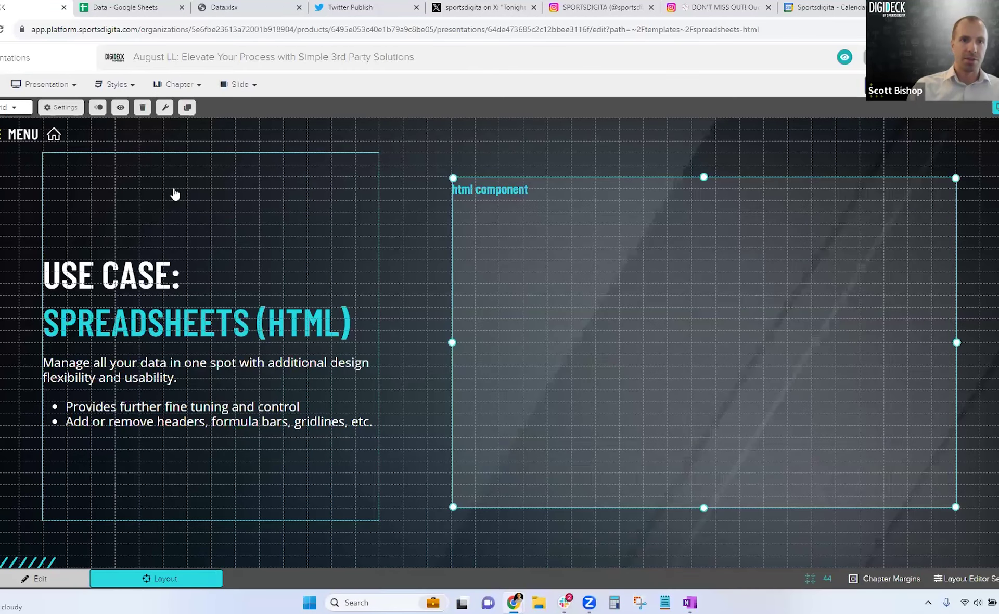
- Paste the Chart 1 embed code into the html component's HTML settings
double_click(454, 181)
key("ctrl+v")
left_click_drag(605, 257, 416, 281)
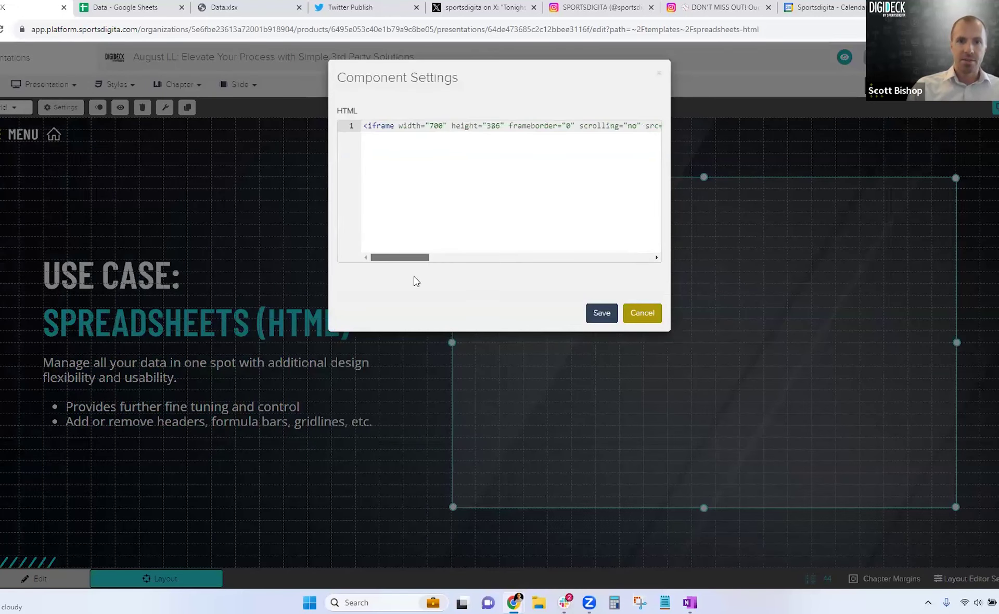
- Set the chart iframe to 100% width and height, save, and shrink the component to fit
left_click_drag(429, 126, 443, 127)
type("100%")
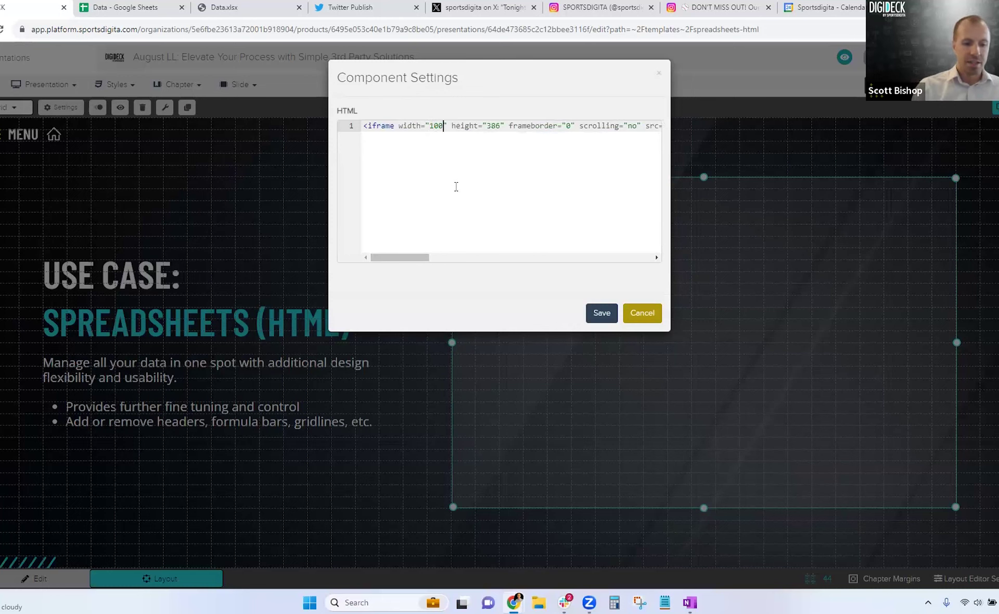
left_click_drag(492, 127, 505, 127)
type("100%")
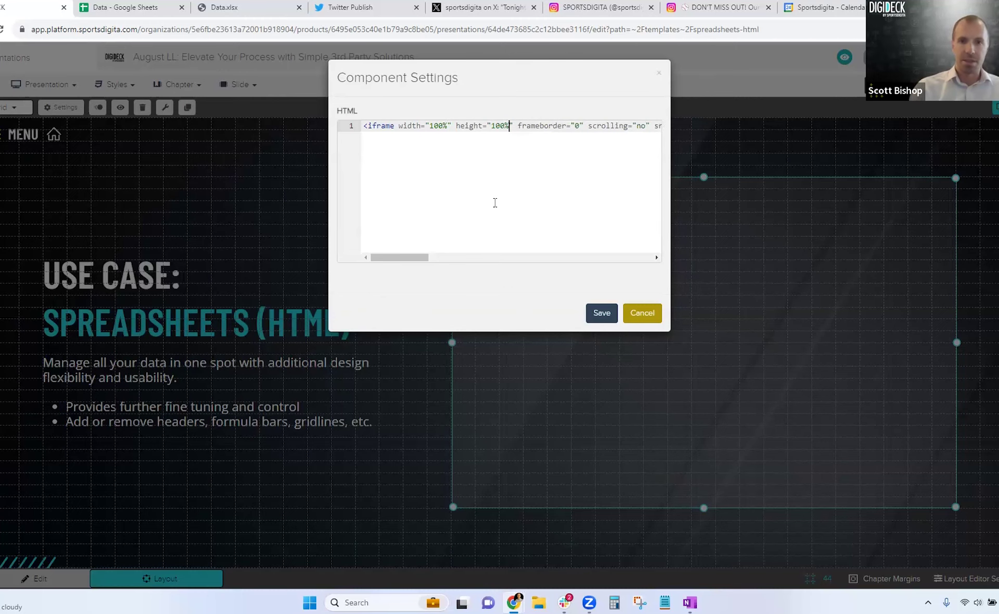
left_click(598, 312)
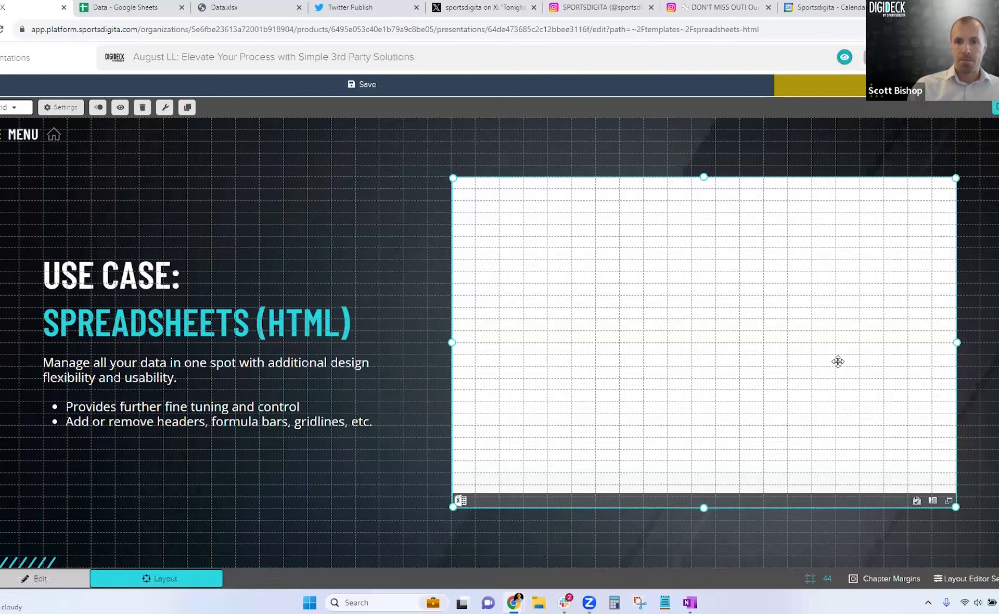
left_click_drag(957, 343, 899, 350)
left_click_drag(667, 513, 669, 405)
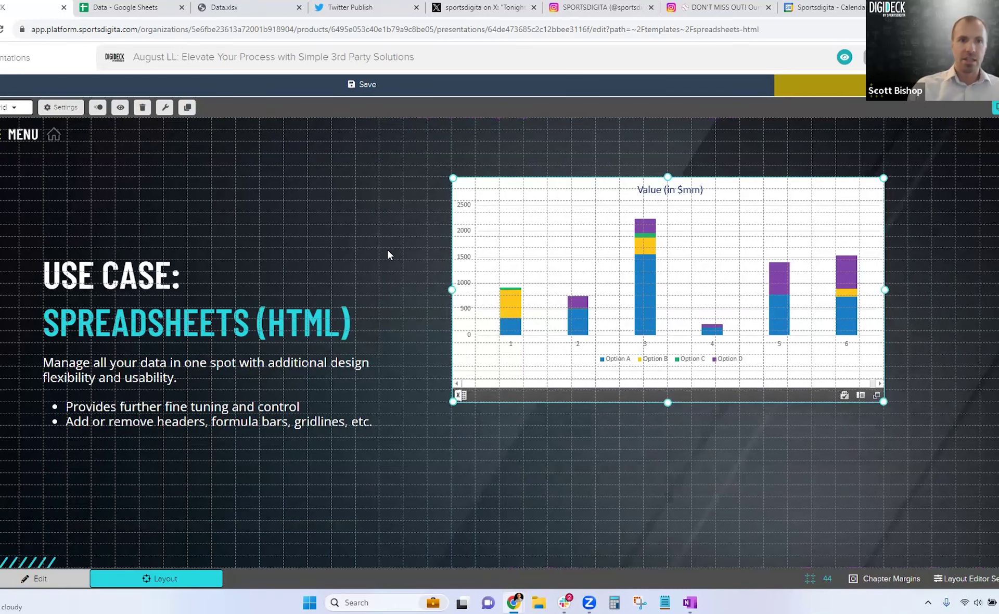
- Check the Excel embed settings, then return to DigiDeck and reload the editor with F5
left_click(123, 6)
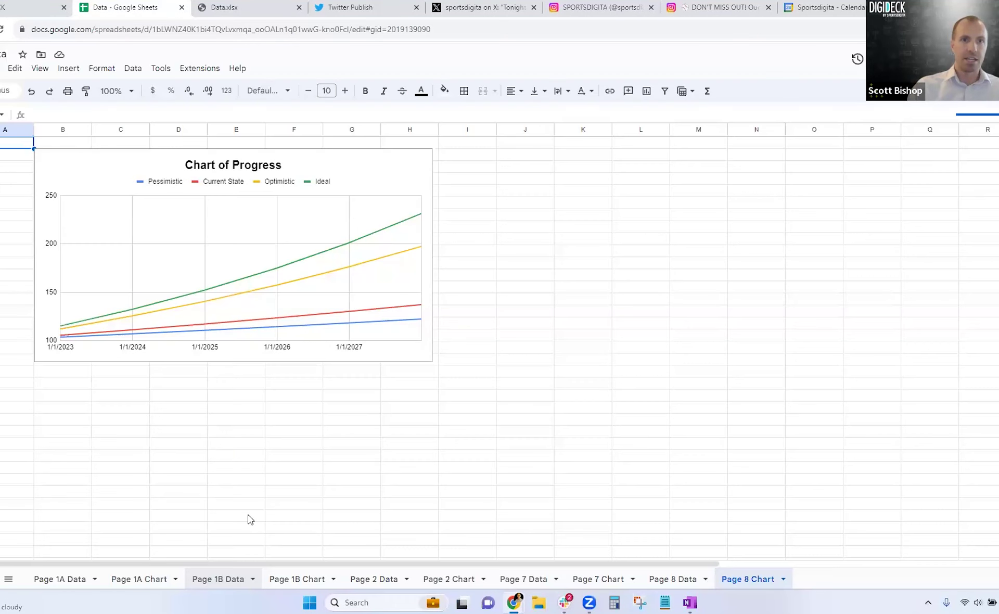
left_click(224, 6)
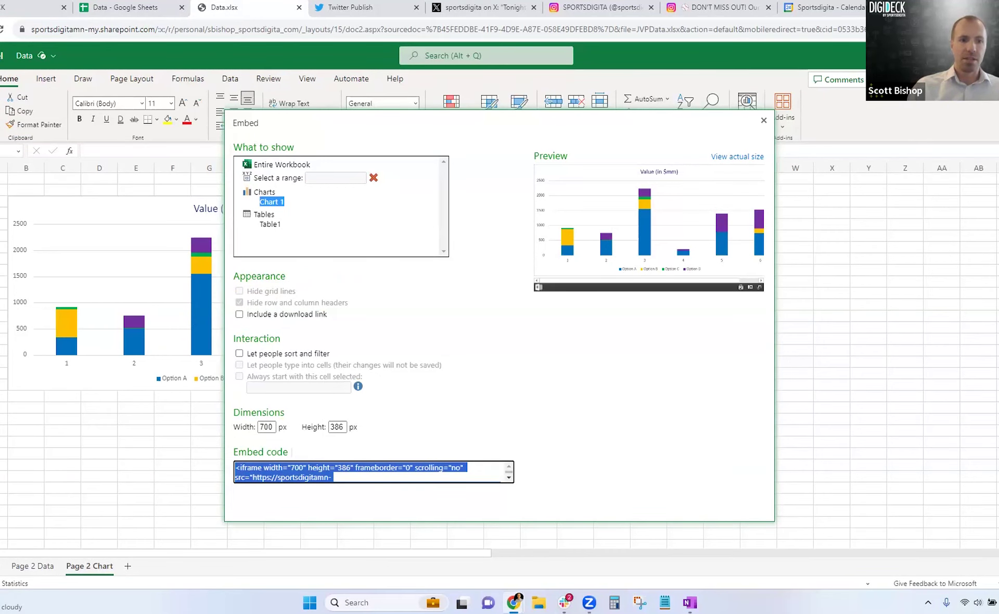
key("ctrl+1")
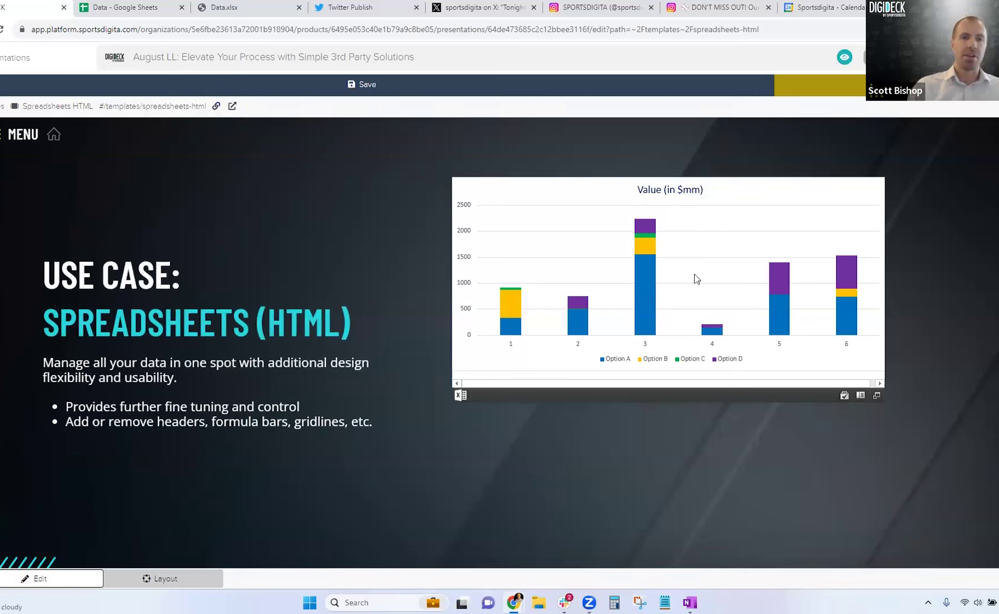
key("F5")
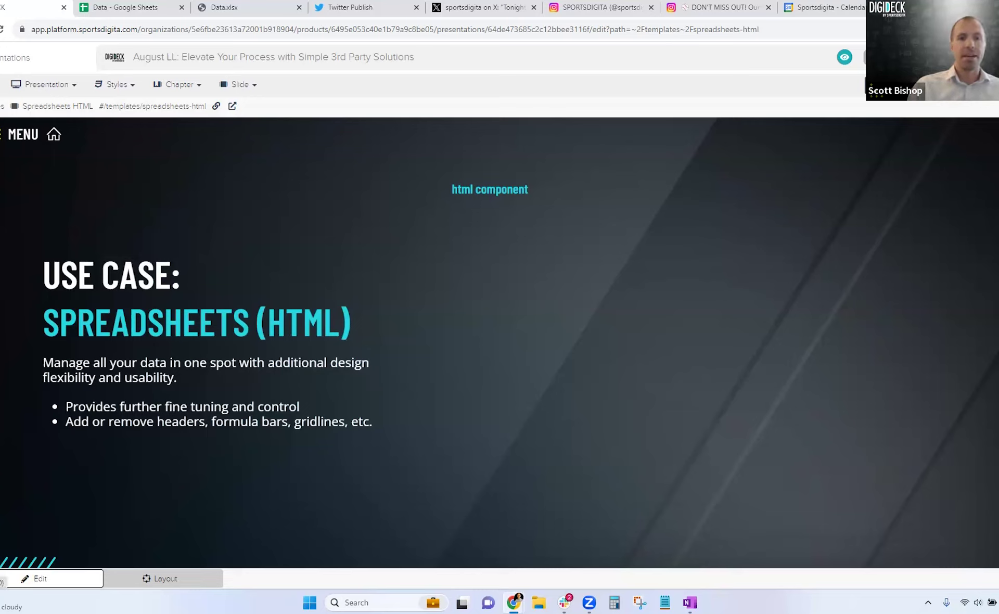
- Close the Data.xlsx Embed dialog to show the Page 2 Chart sheet, then return to DigiDeck
left_click(233, 6)
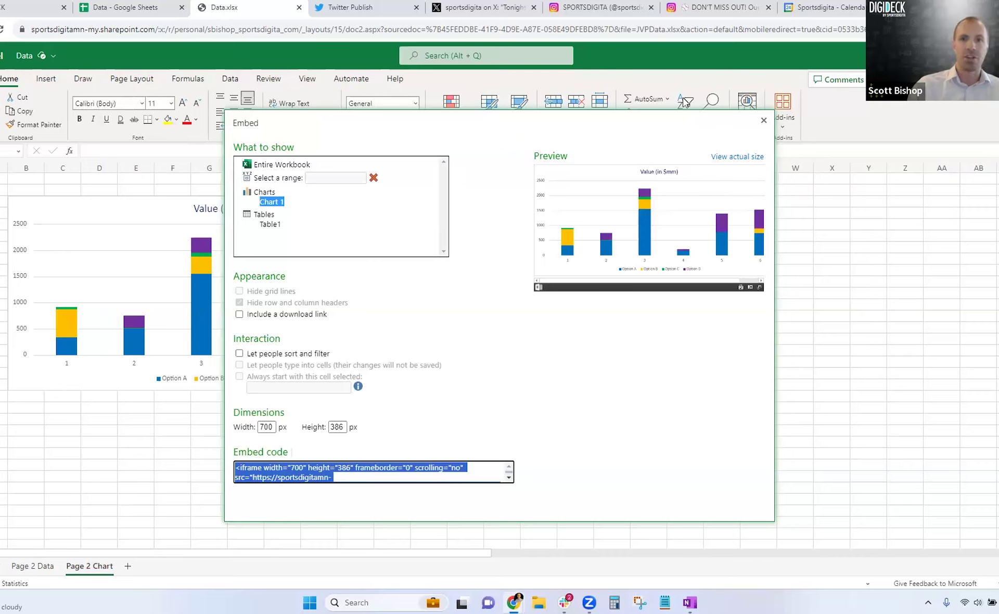
left_click(763, 120)
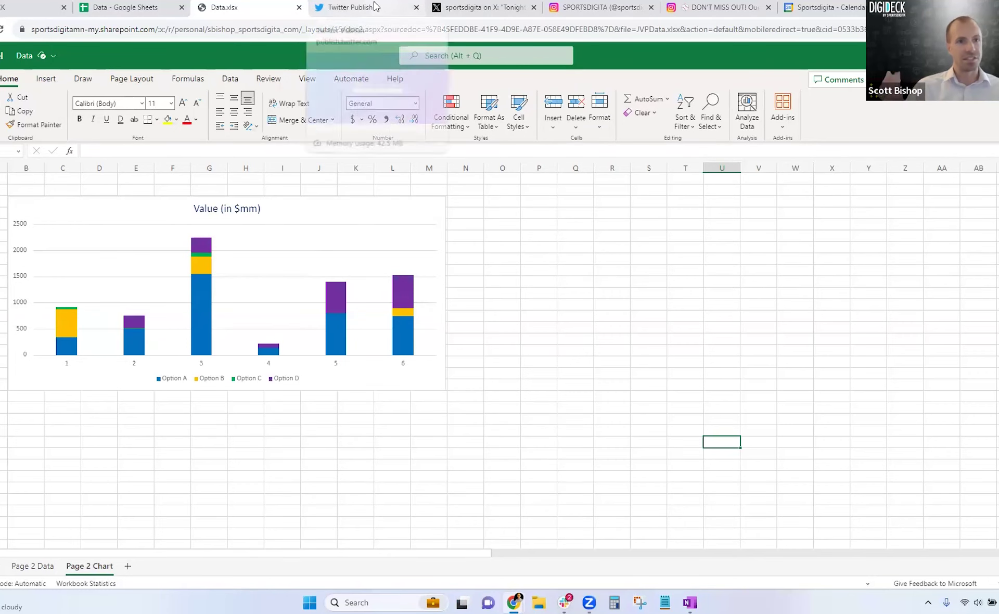
left_click(31, 8)
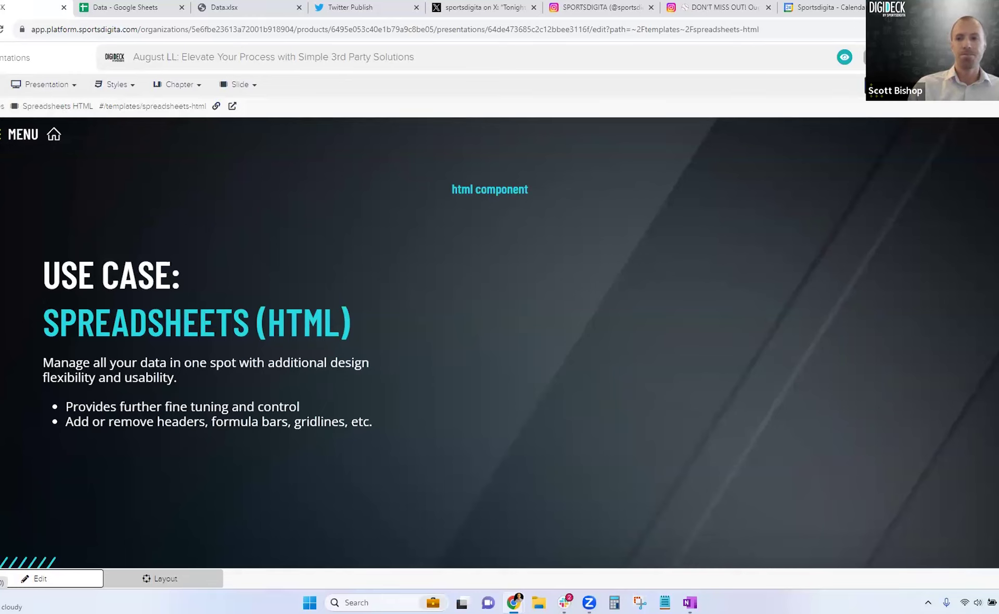
- Move to the Use Case: Social Media slide and bring up the Google Sheets Chart of Progress sheet
key("Right")
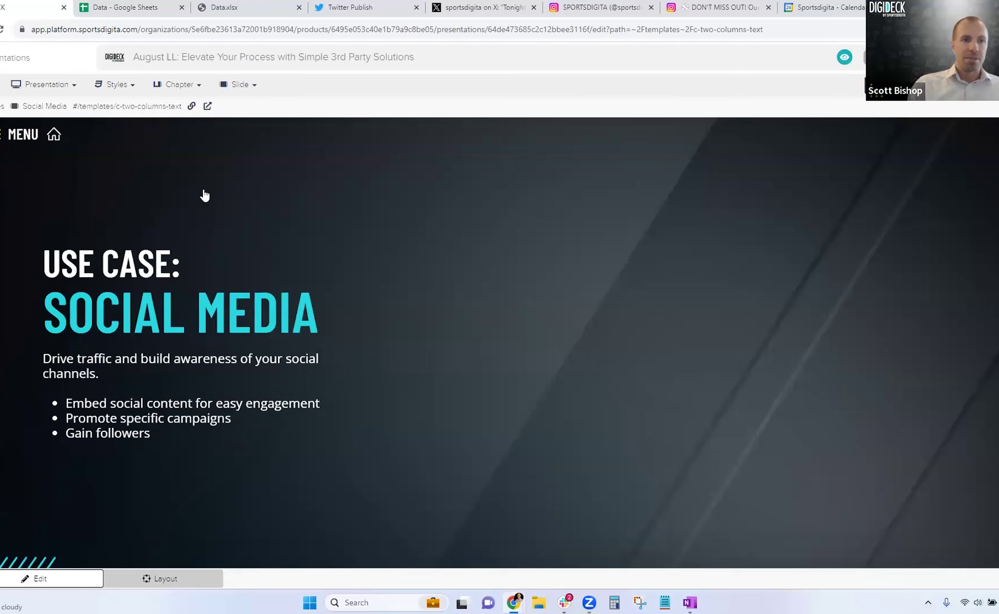
left_click(143, 8)
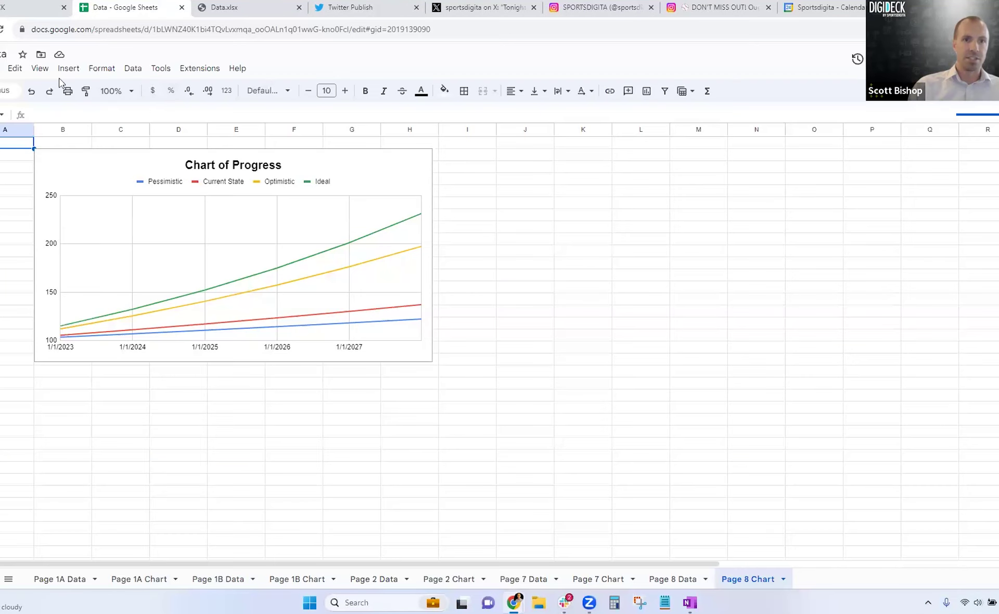
- Get the Publish to web iframe embed code for the Page 8 Data sheet and select it
left_click(1, 72)
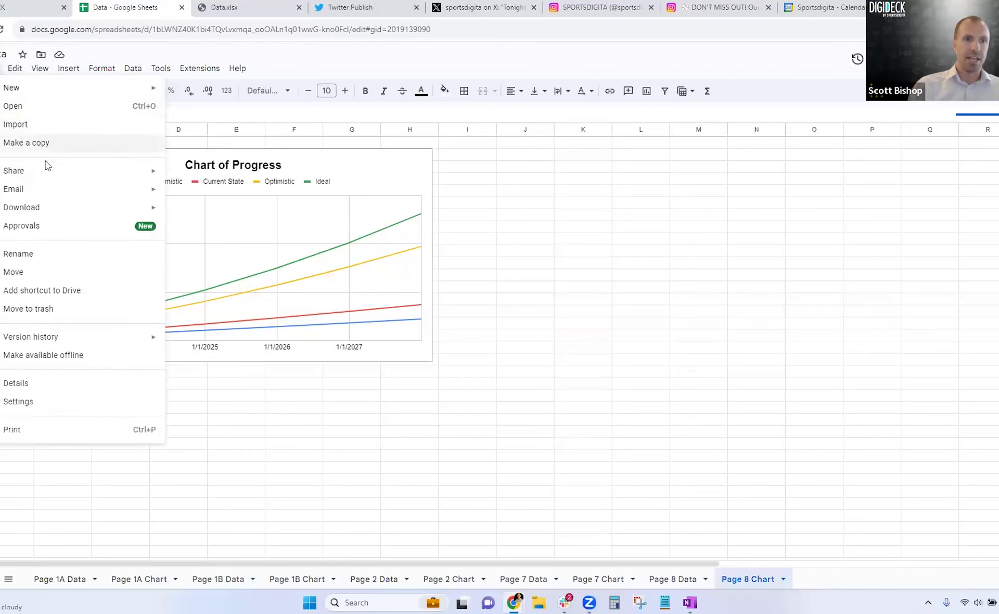
mouse_move(85, 172)
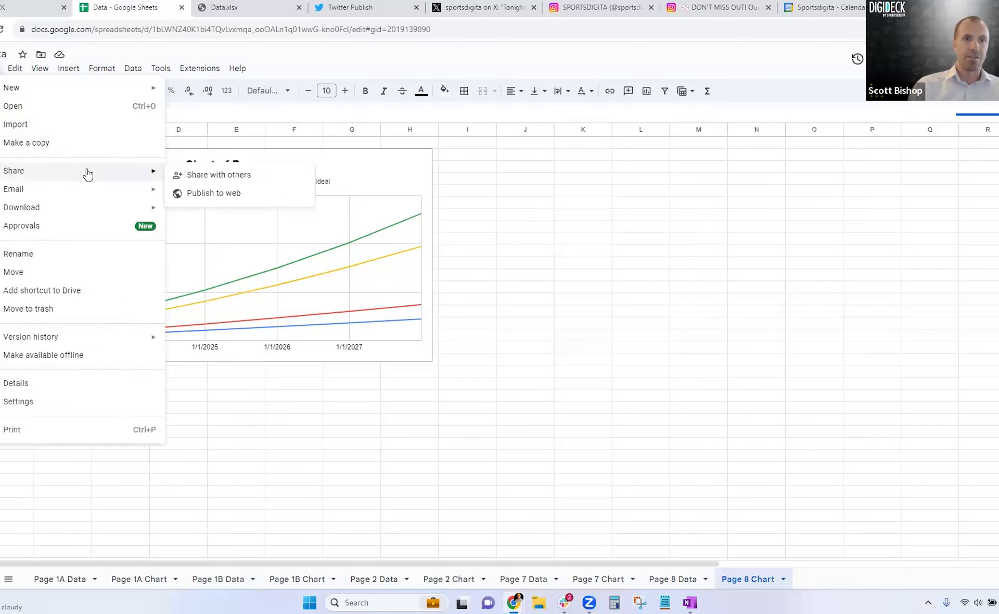
left_click(222, 200)
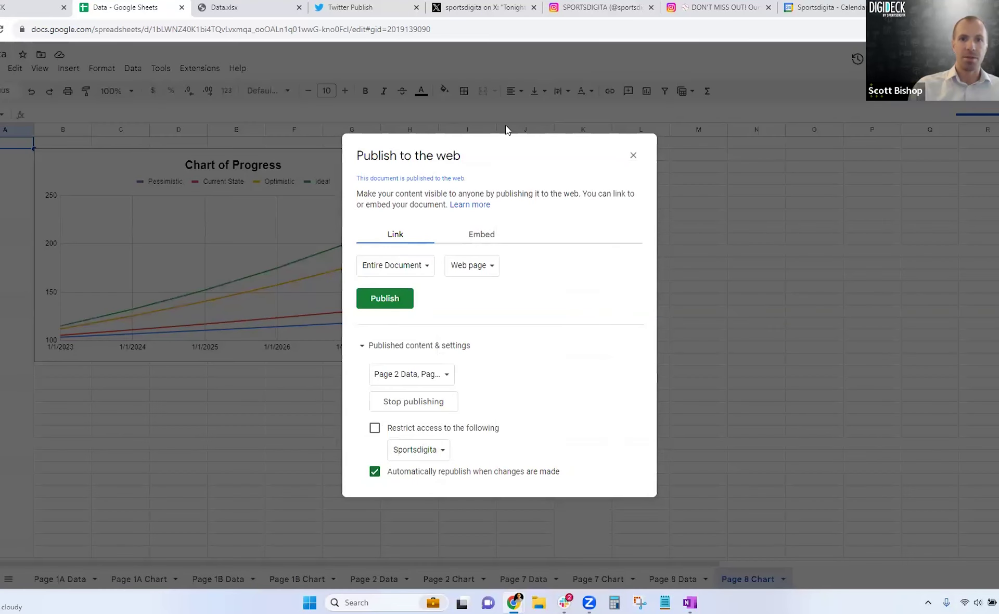
left_click(469, 234)
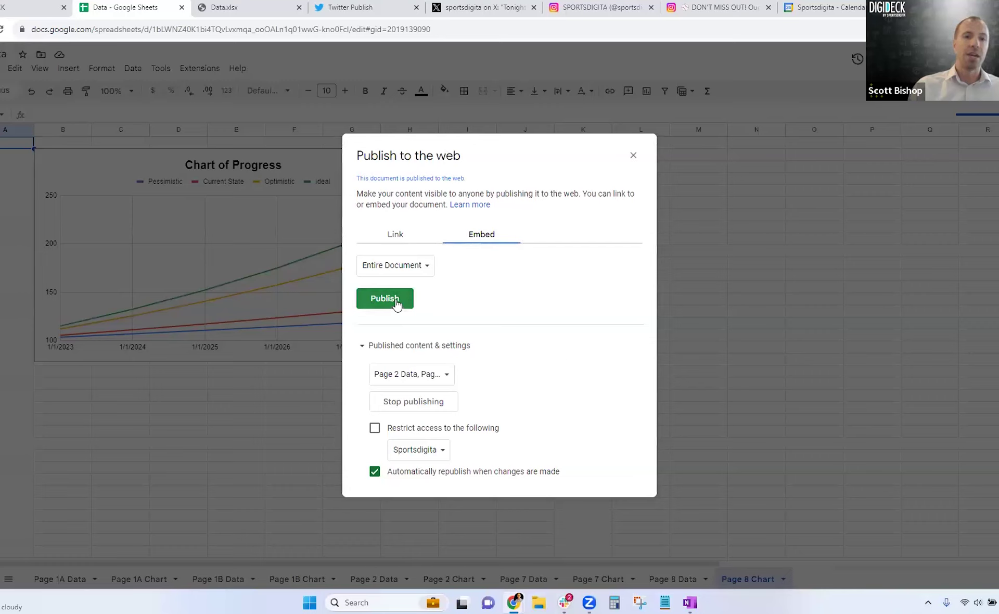
left_click(419, 266)
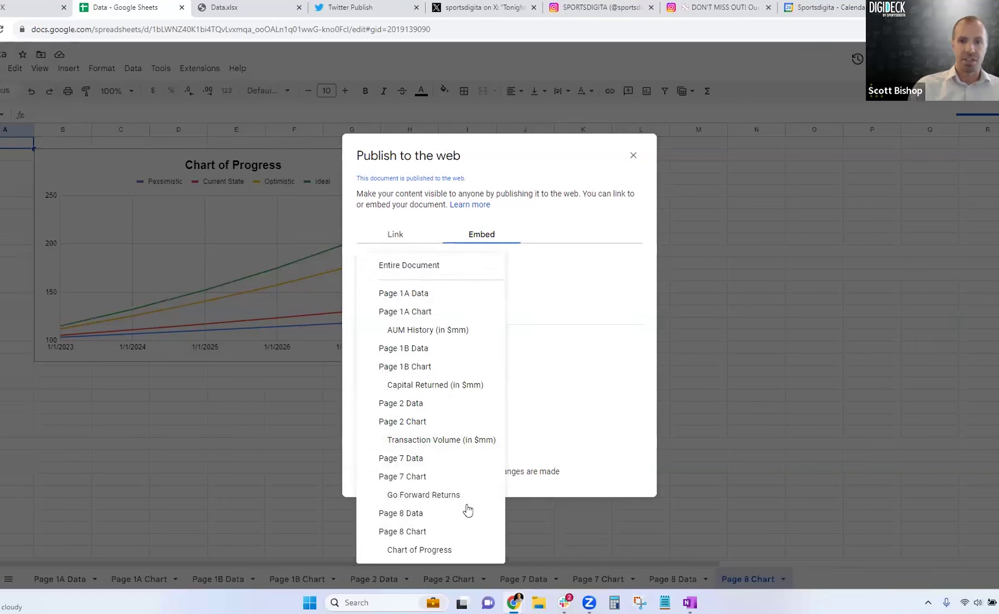
left_click(431, 514)
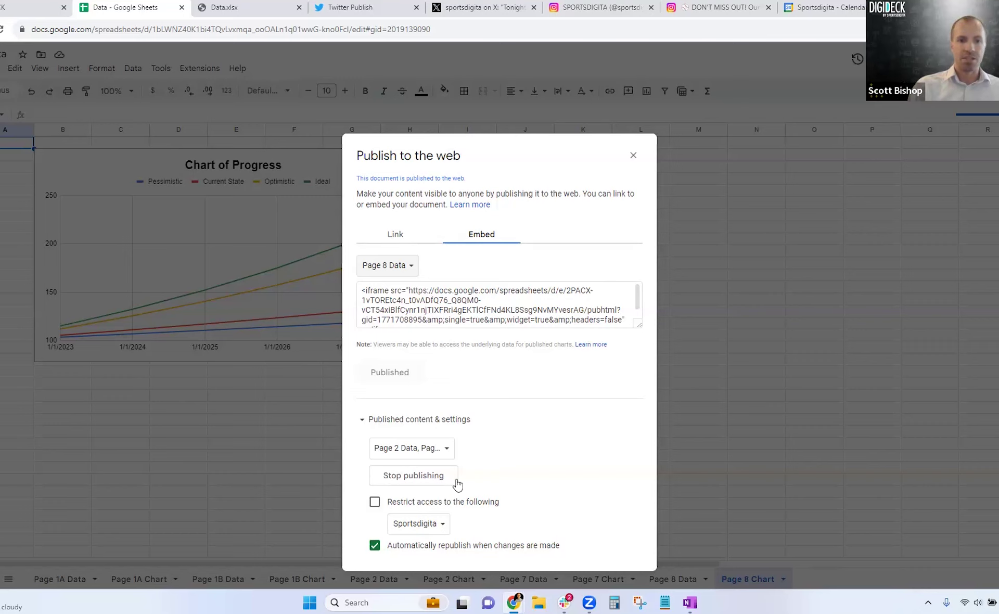
left_click(481, 306)
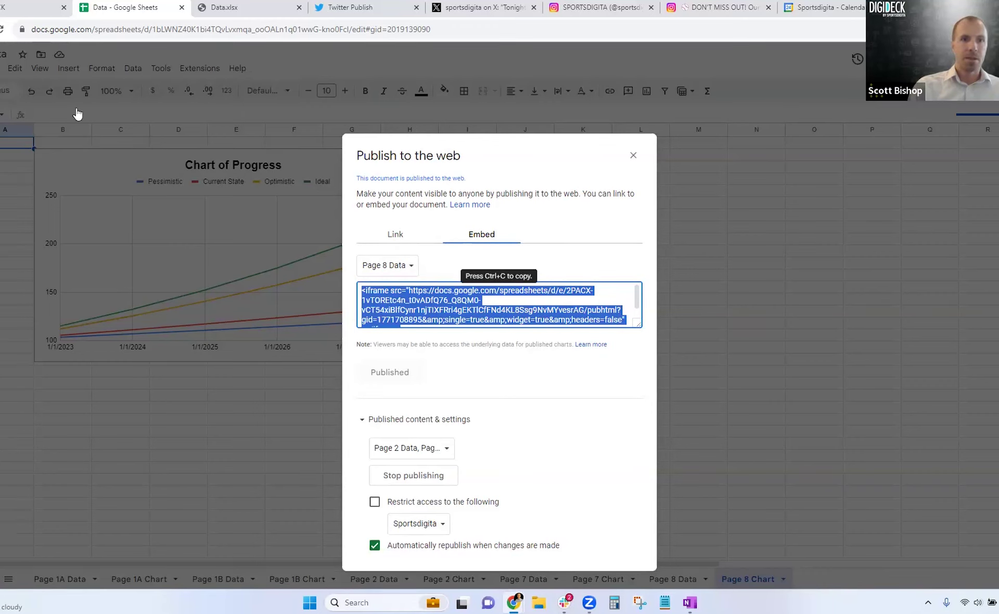
- Replace the component's HTML with the Google Sheets Page 8 Data iframe code and save
key("ctrl+shift+Tab")
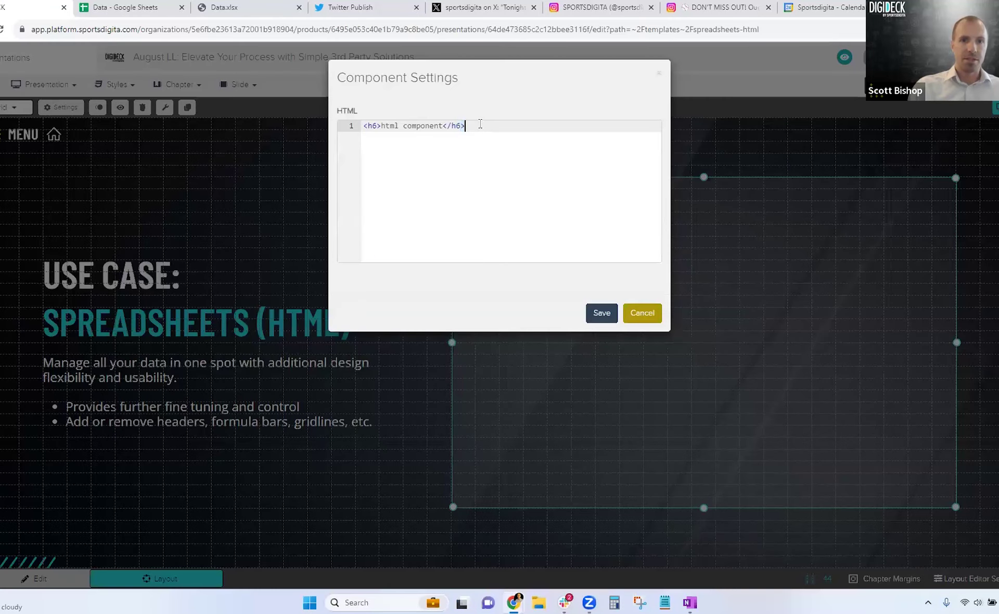
key("ctrl+a")
key("ctrl+v")
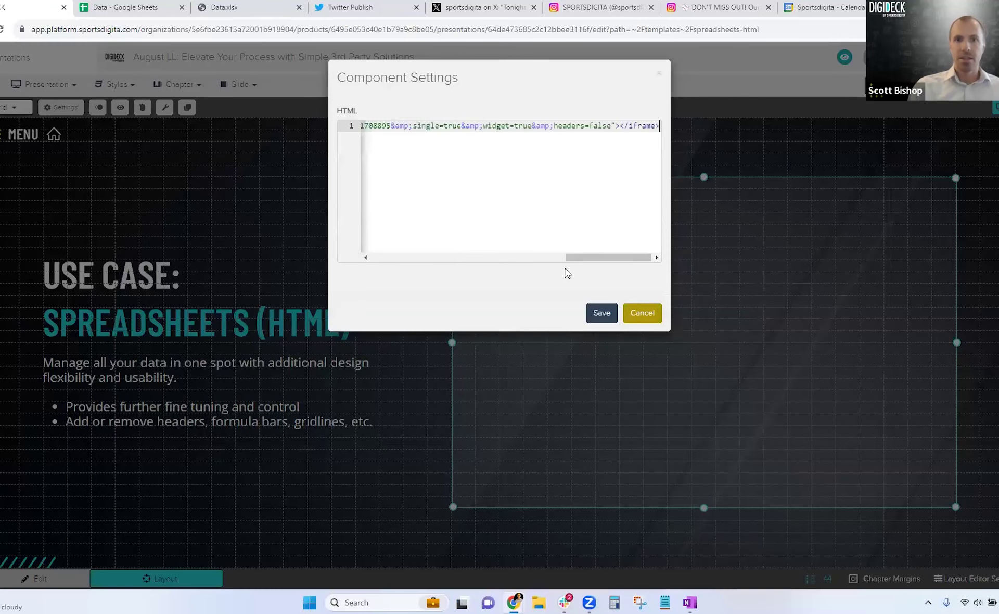
left_click(602, 312)
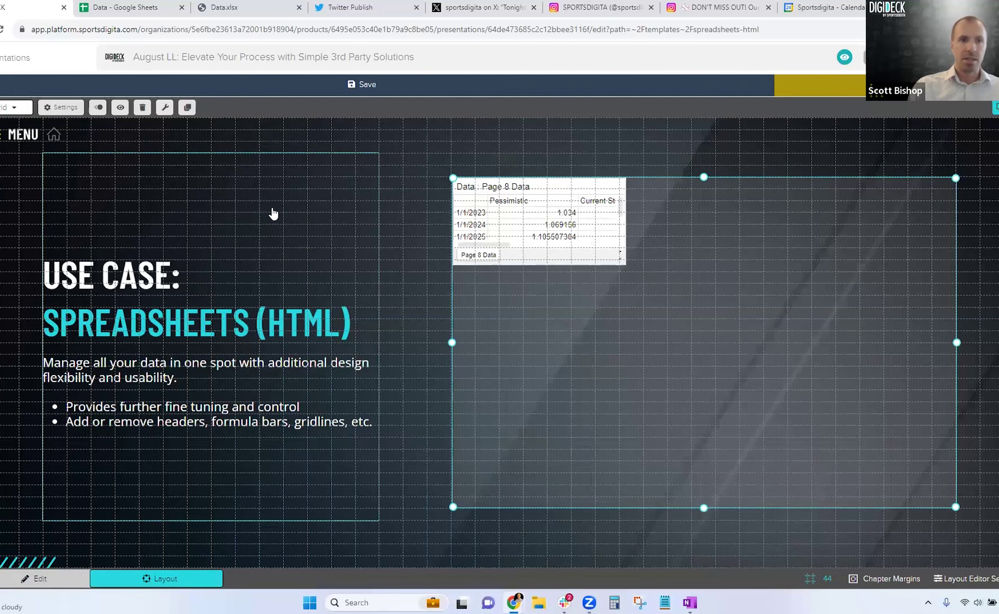
- Verify the saved iframe source in Component Settings, then bring the Data.xlsx workbook to the front
left_click(64, 107)
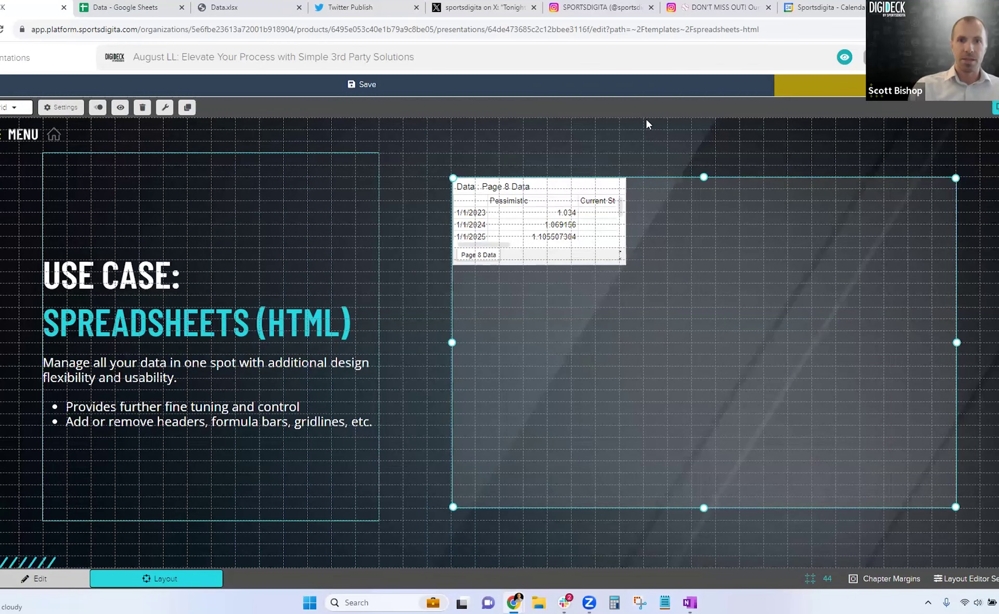
left_click_drag(616, 127, 646, 126)
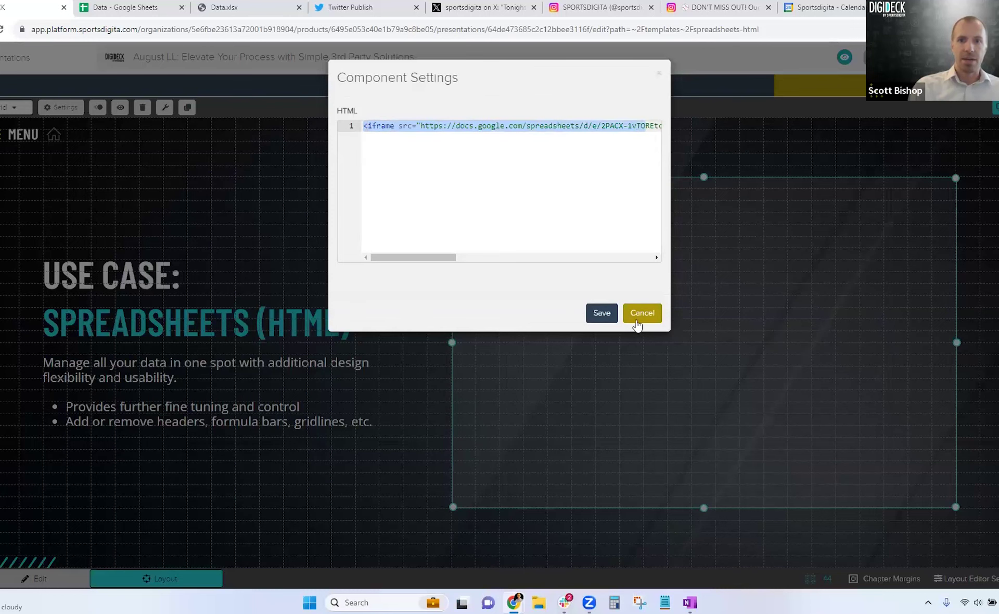
key("Escape")
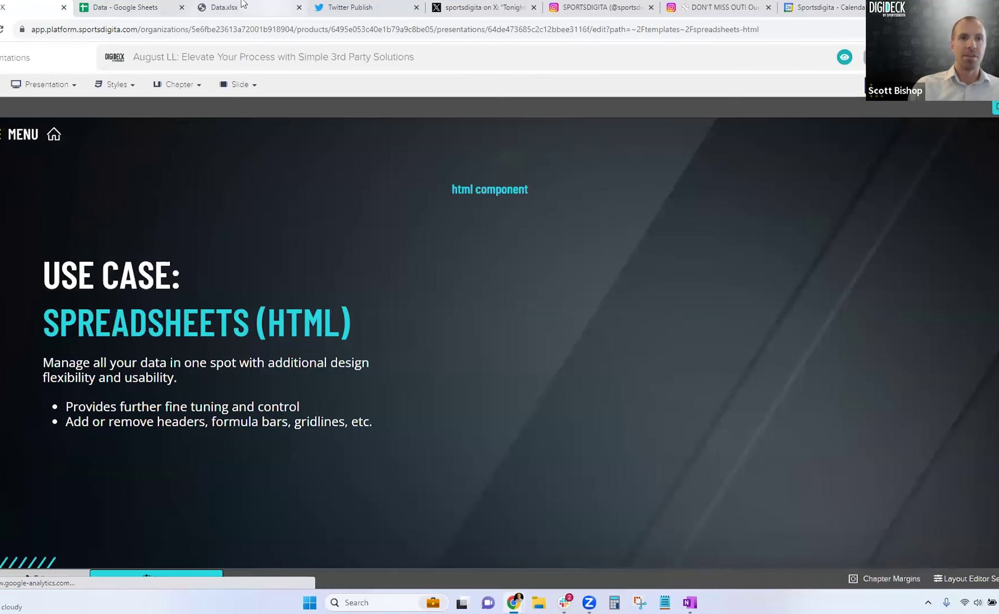
left_click(92, 6)
left_click(214, 7)
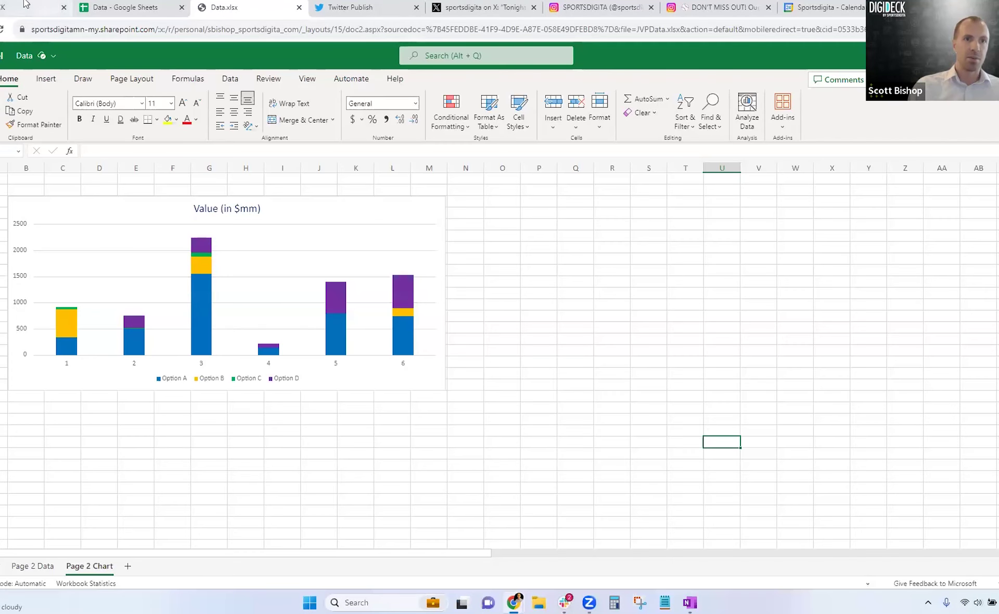